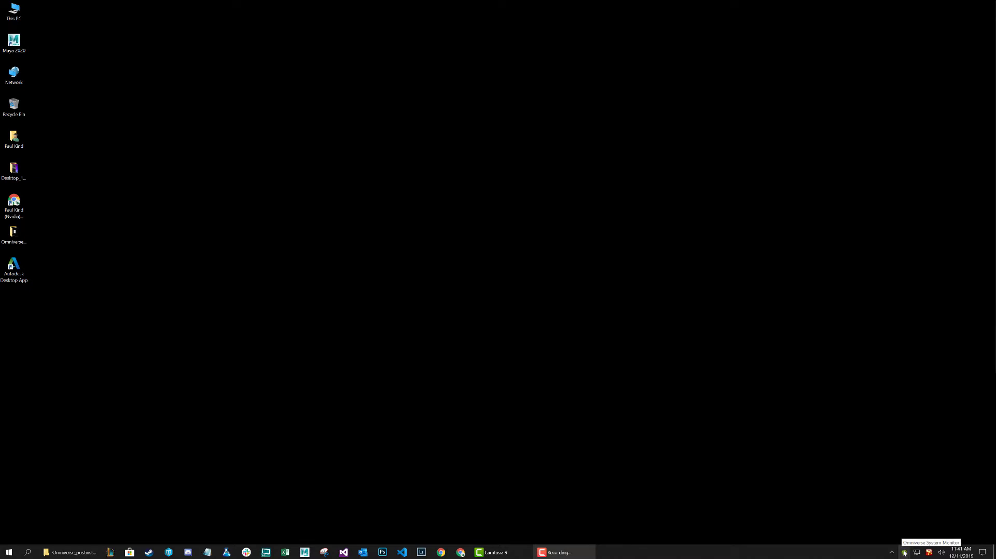
Stop the Indexing Service in the Omniverse System Monitor and start it again
right_click(905, 554)
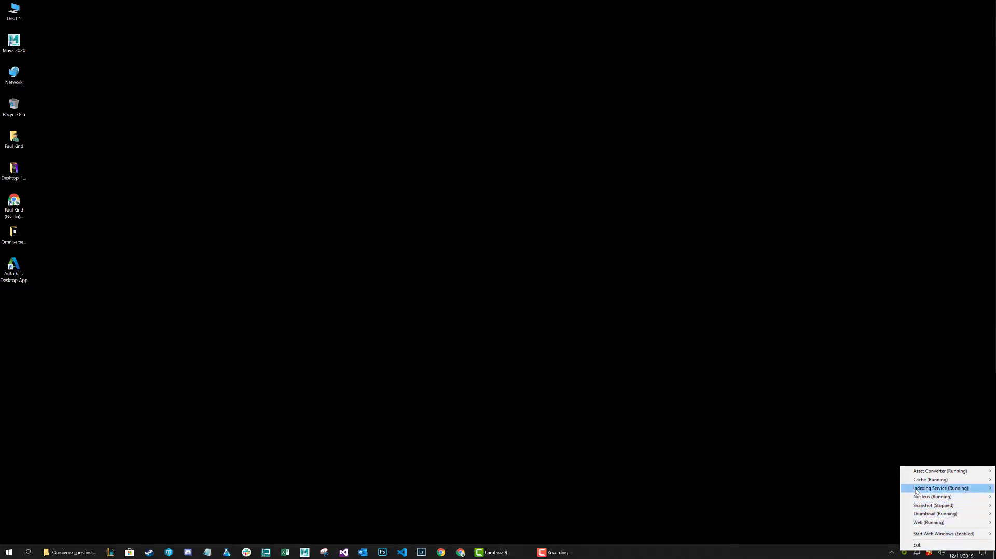
mouse_move(918, 474)
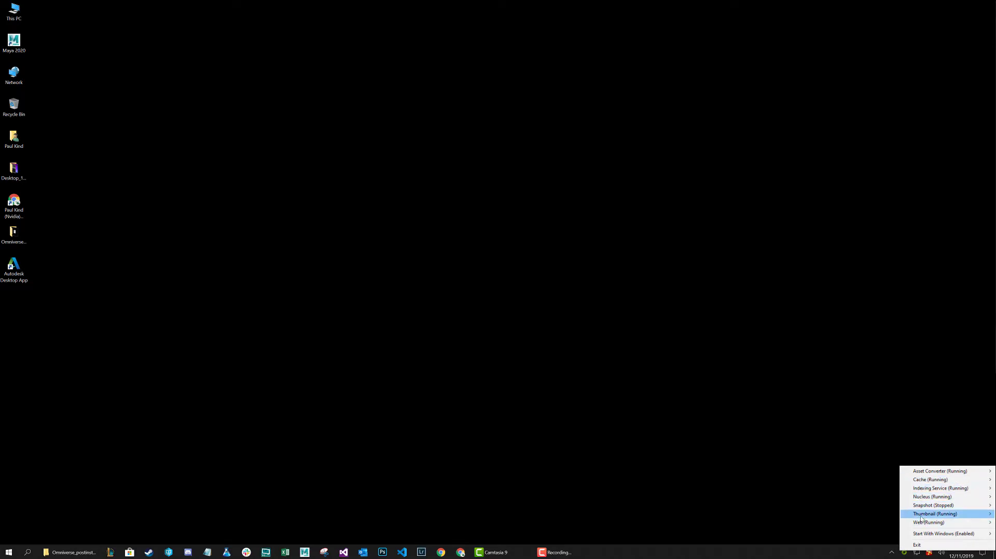
mouse_move(922, 524)
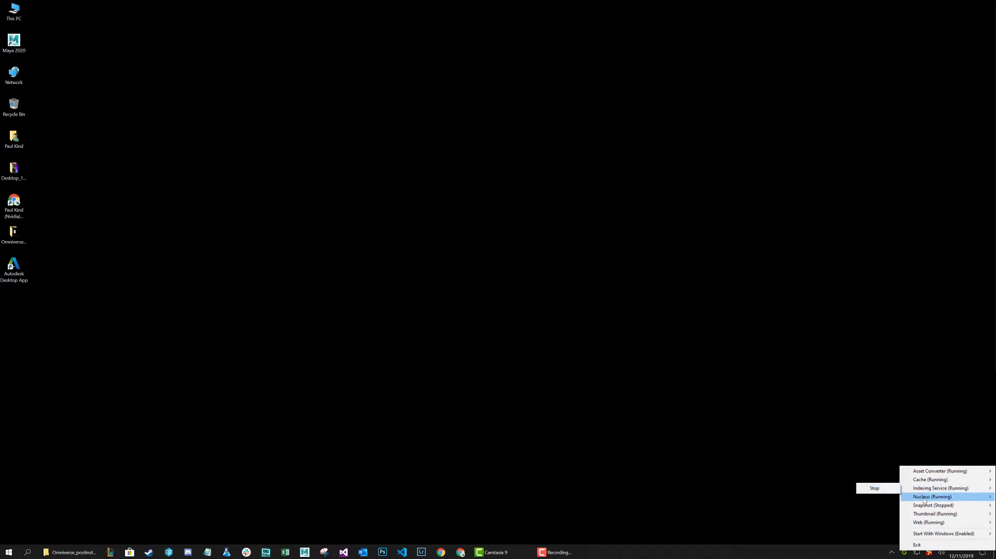
left_click(873, 489)
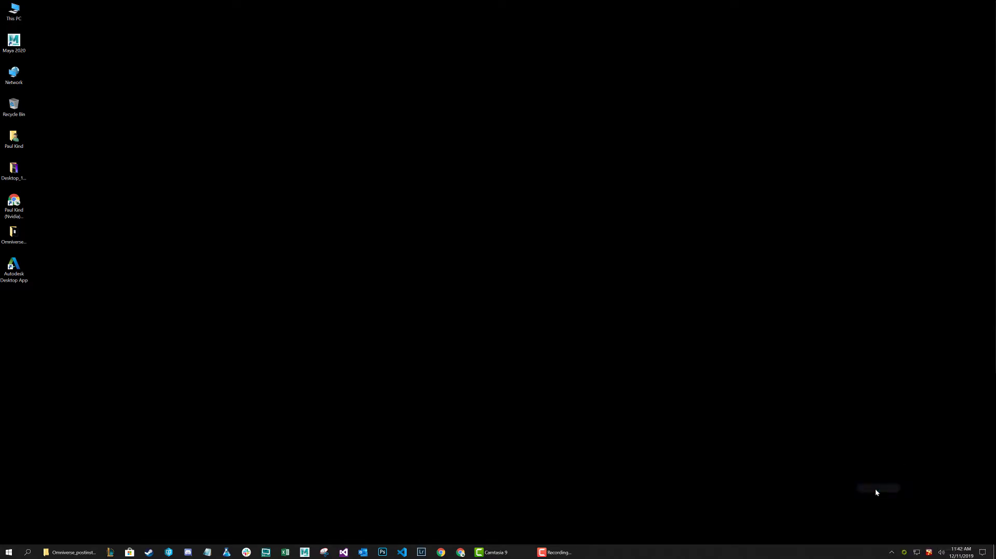
right_click(904, 552)
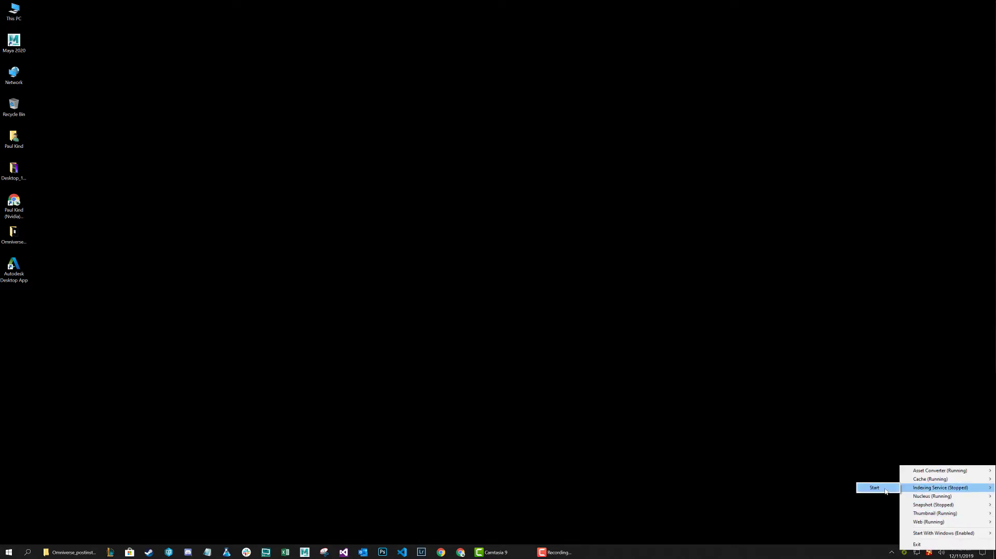
left_click(893, 488)
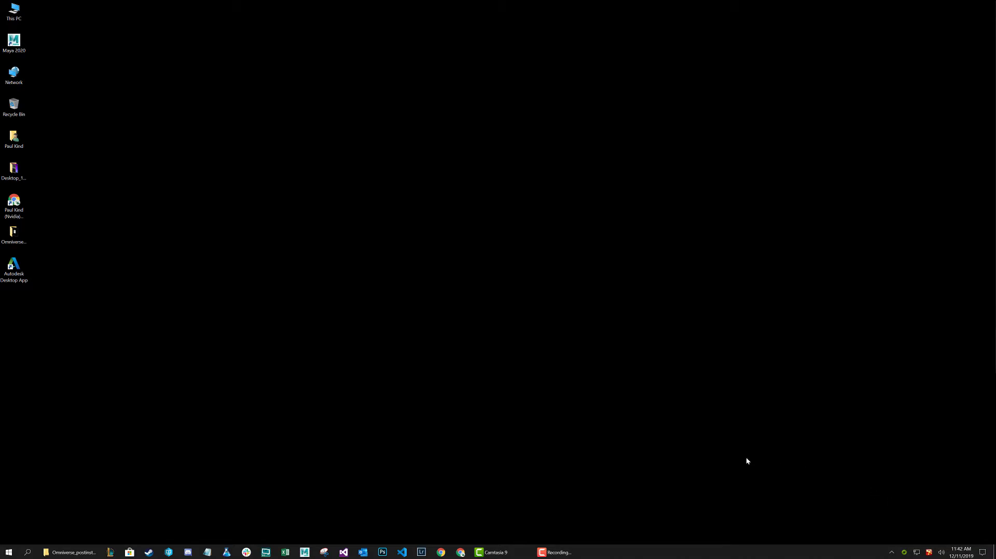
Open the Cache service settings and switch the local cache off and back on
right_click(904, 551)
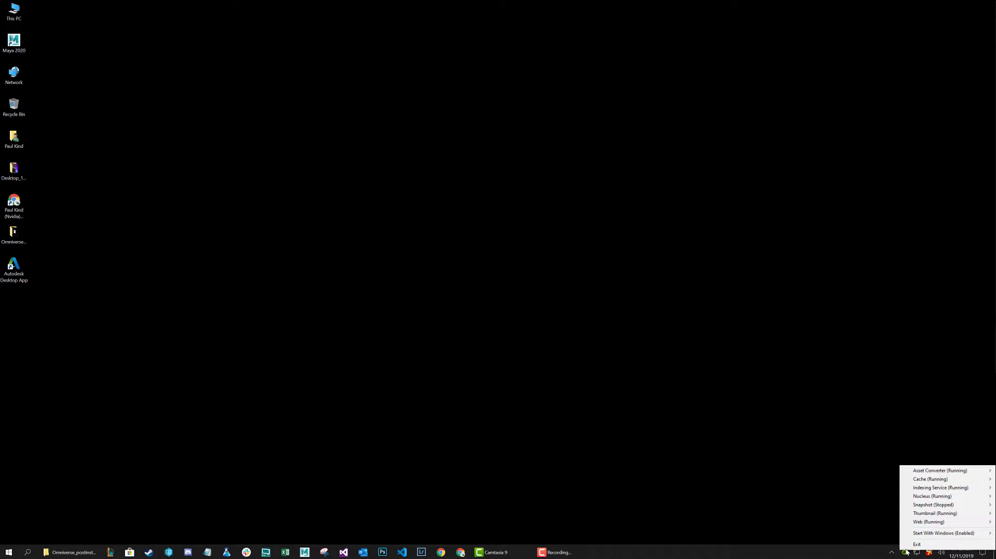
mouse_move(916, 482)
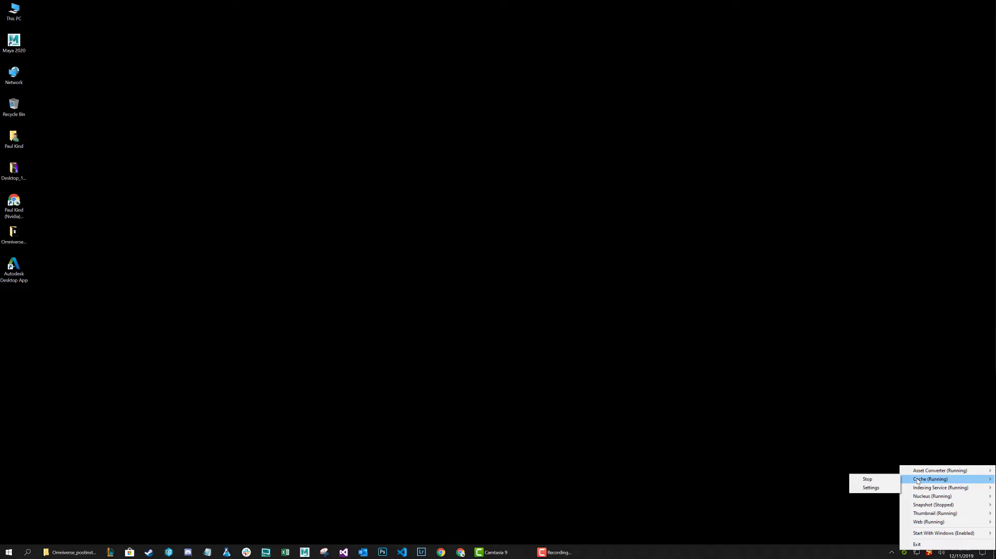
left_click(871, 489)
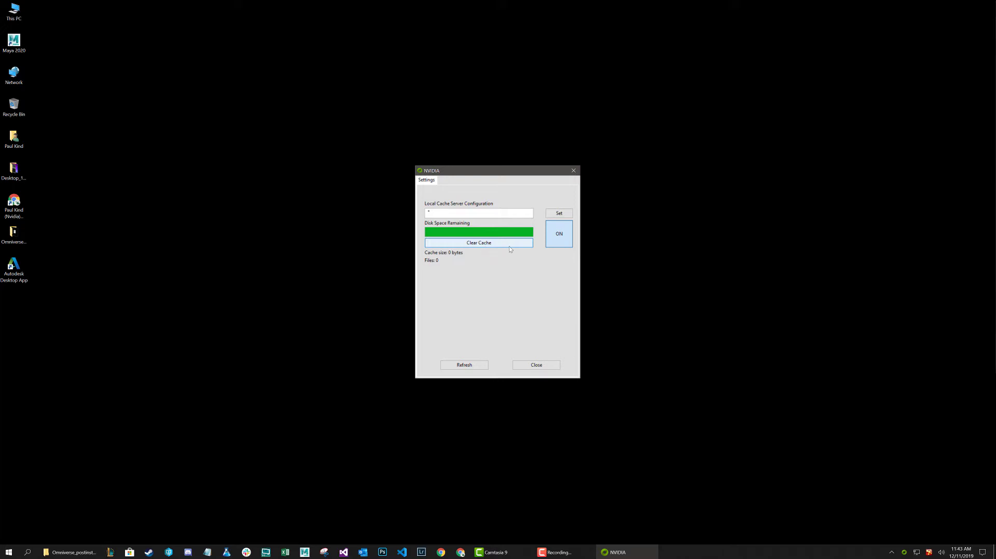
left_click(560, 237)
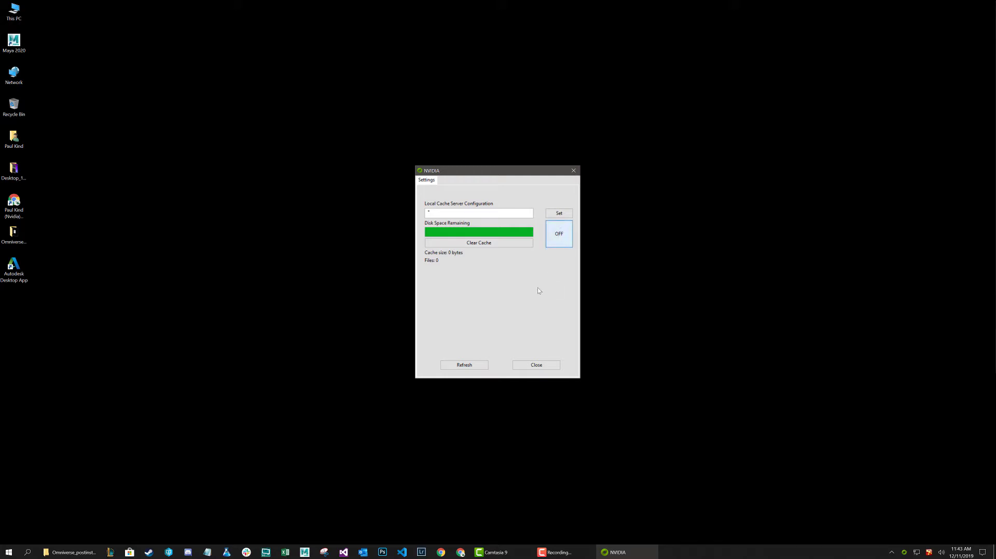
left_click(553, 237)
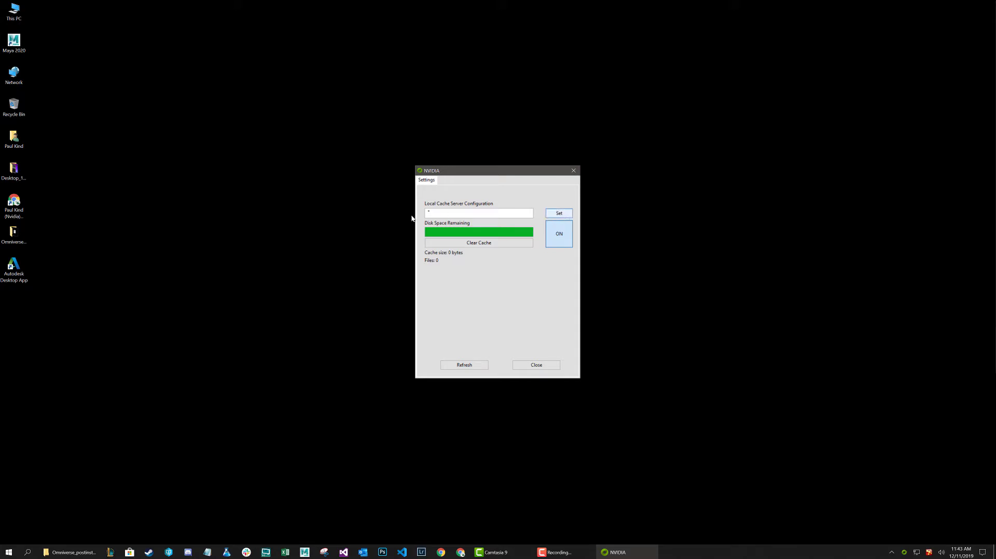
Append ", ov-we" to the Local Cache Server Configuration, clear the cache and close the settings
left_click(507, 214)
type(", ov-we")
left_click(474, 242)
left_click(538, 365)
right_click(904, 552)
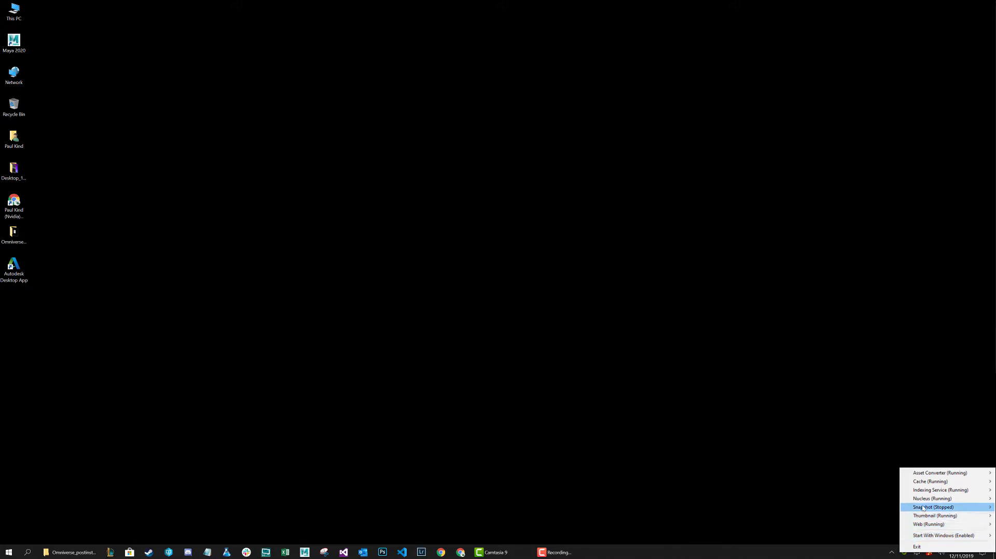
mouse_move(920, 495)
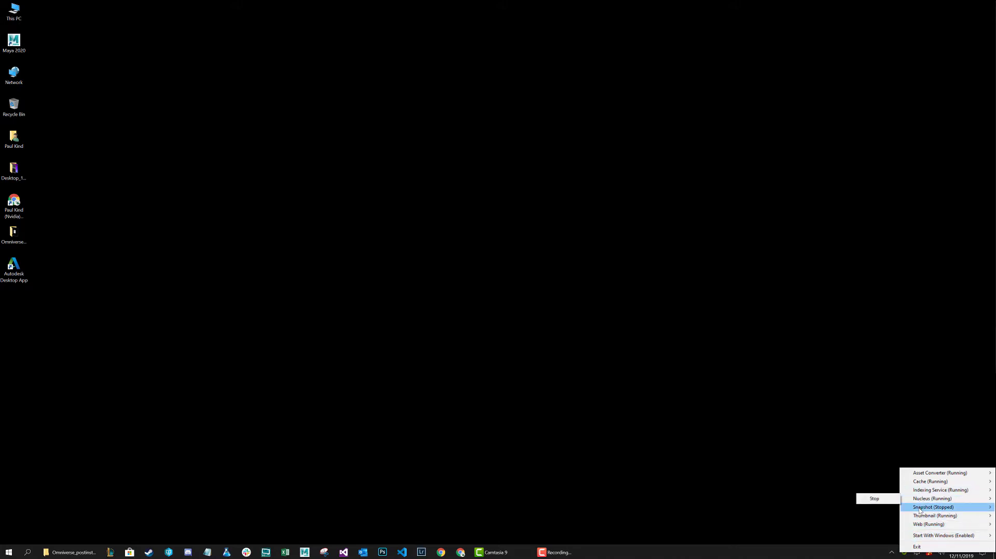
mouse_move(918, 526)
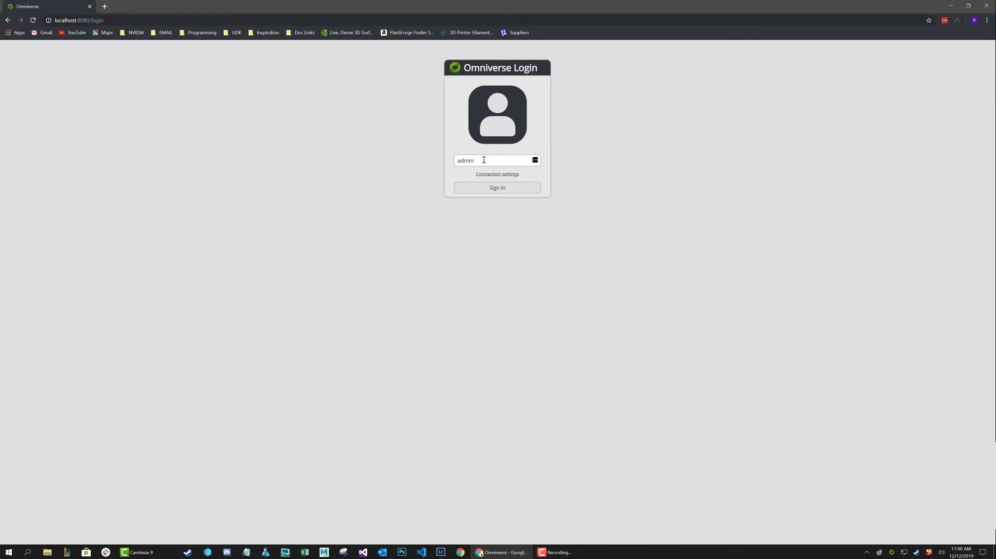
Replace the admin user name with the user's own name and sign in to the Omniverse web page
left_click_drag(483, 160, 454, 161)
type("Paul")
left_click(497, 188)
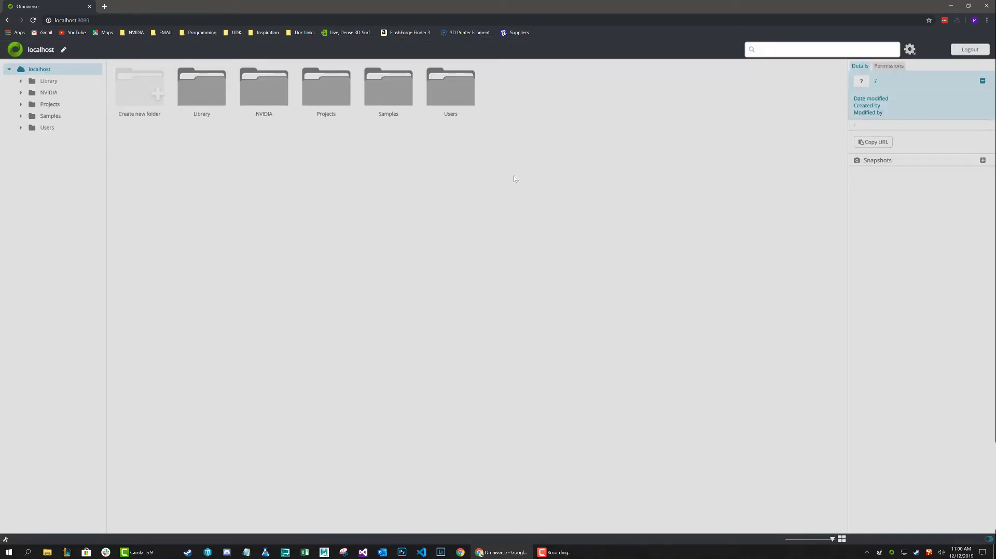
Open the signed-in user's own folder under Users and show its permissions
double_click(454, 102)
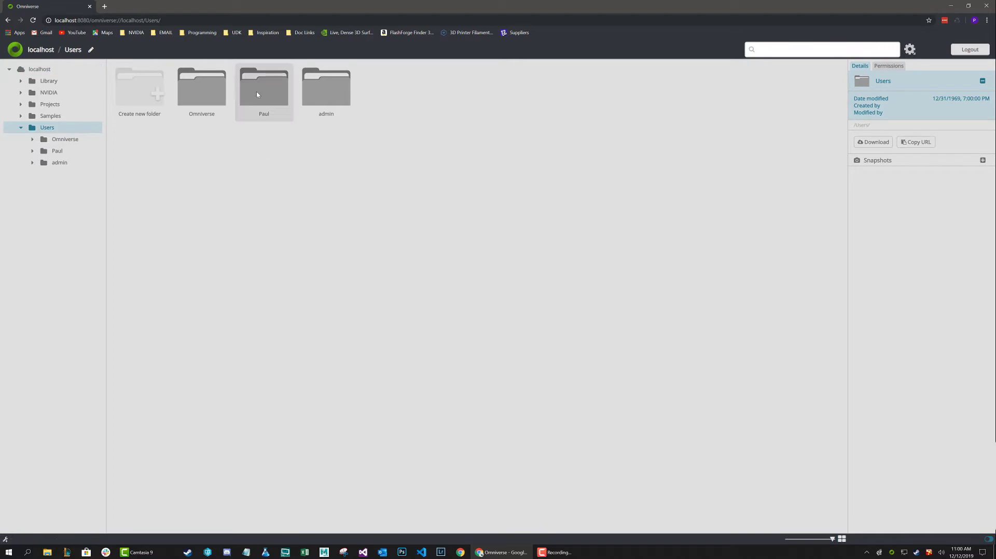
left_click(256, 91)
double_click(265, 90)
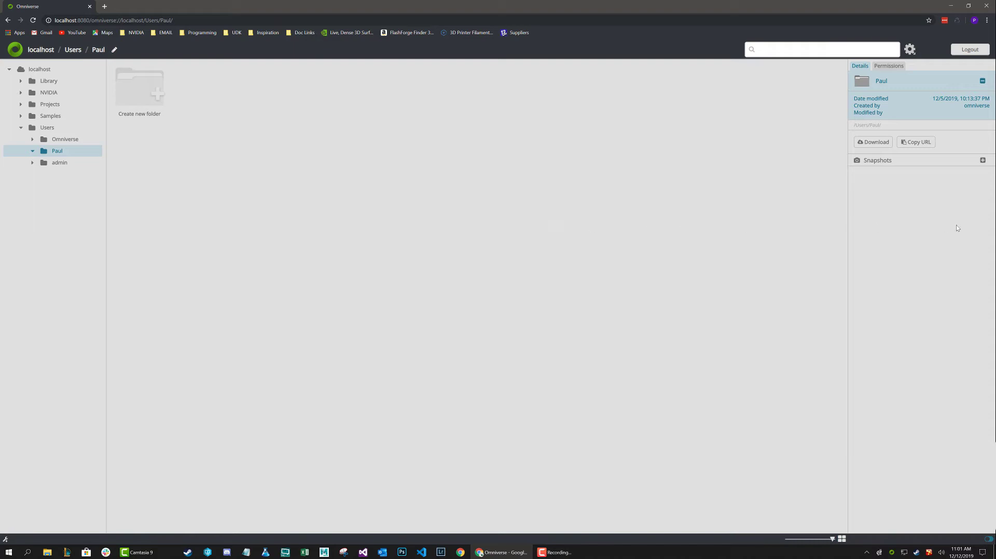
left_click(889, 66)
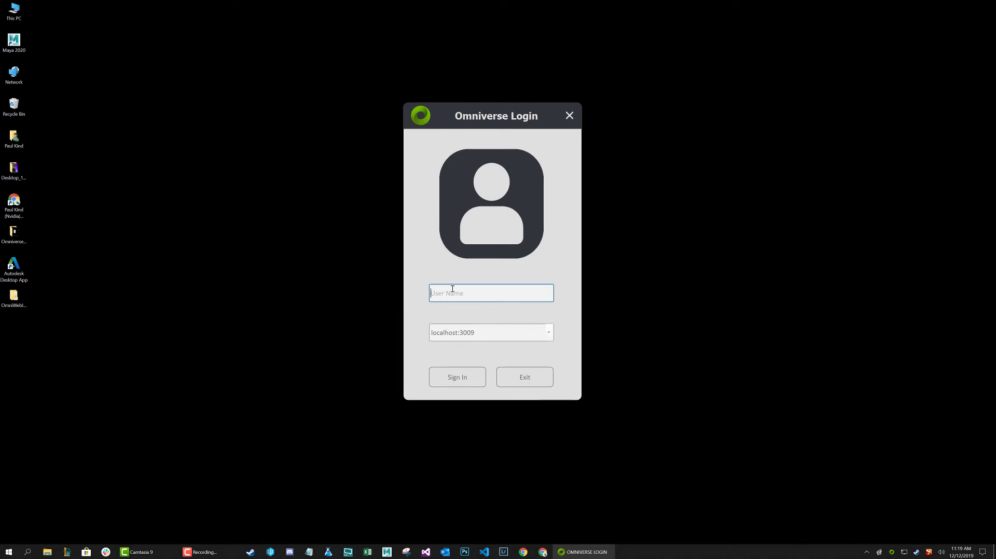
Sign in to Omniverse Drive with the user's name on localhost:3009 and accept drive letter O
type("Paul")
left_click_drag(477, 334, 428, 334)
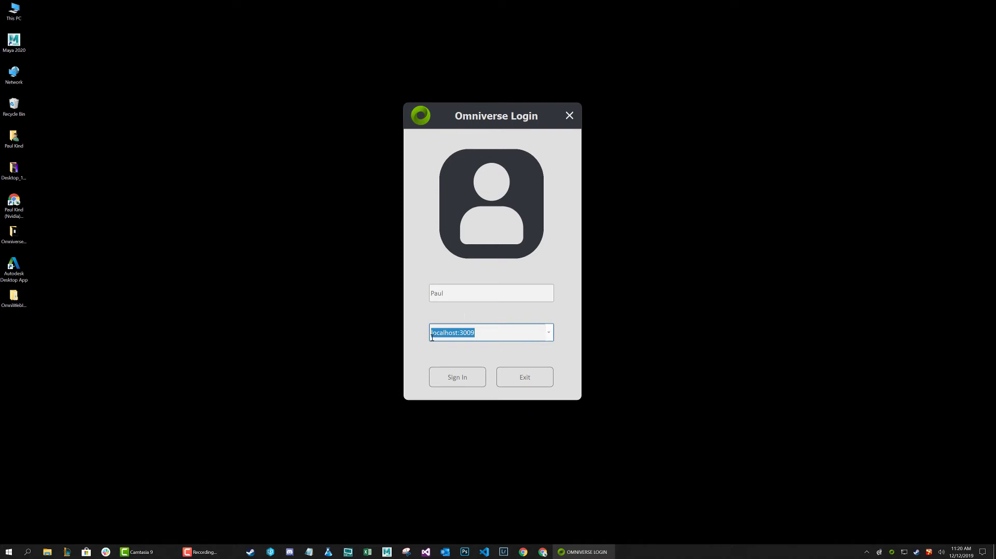
left_click(486, 334)
left_click(459, 378)
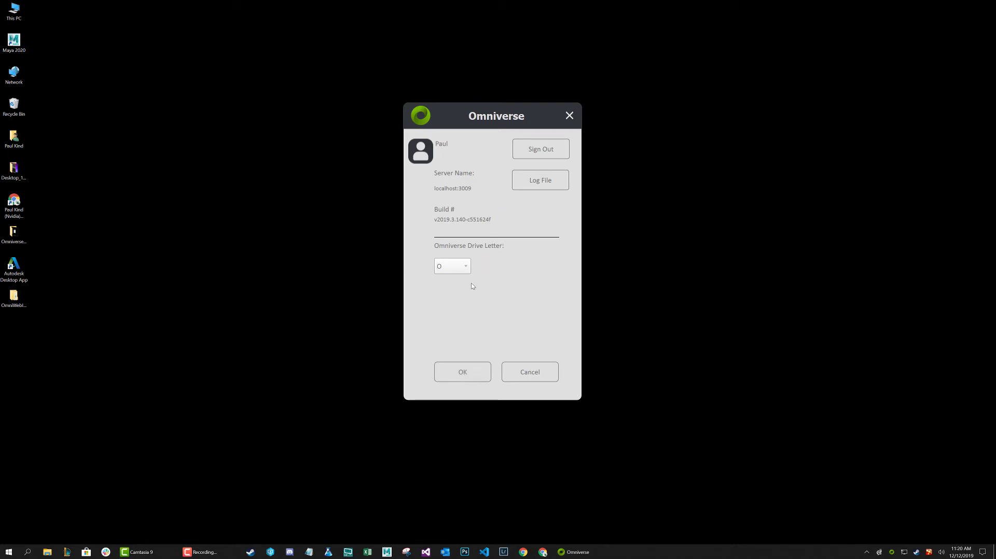
left_click(465, 371)
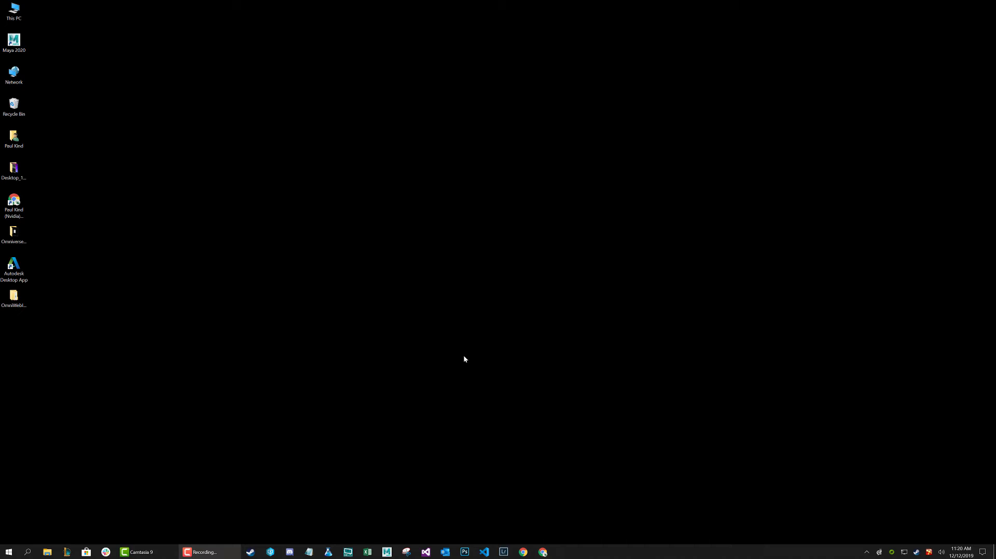
Switch to File Explorer and open the Omniverse Drive (O:) from This PC
left_click(47, 551)
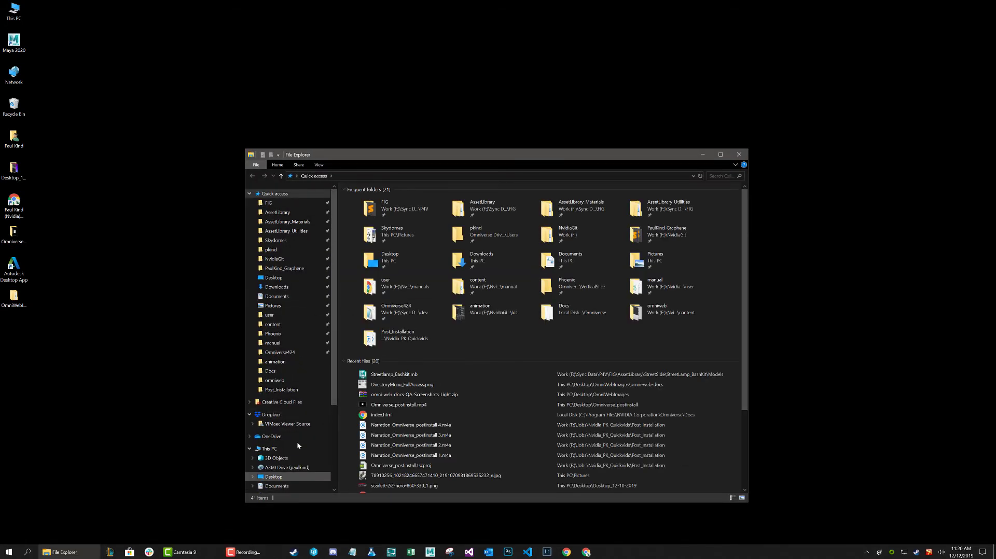
scroll(269, 337, "down", 4)
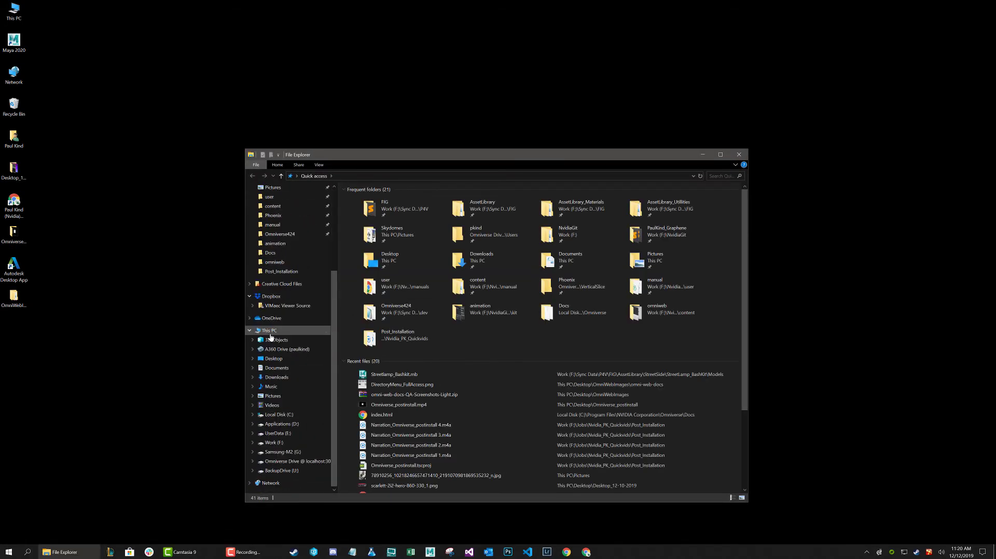
left_click(270, 332)
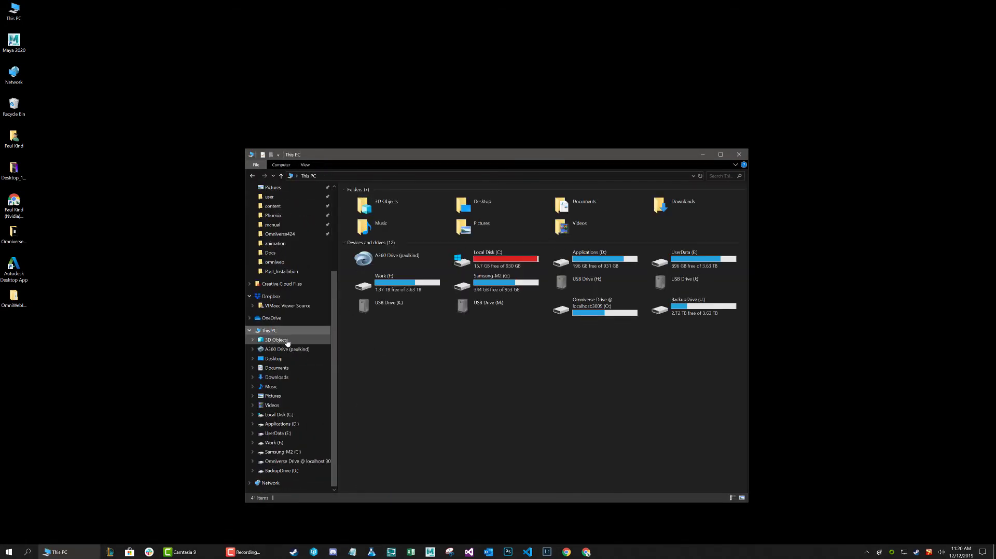
left_click(576, 307)
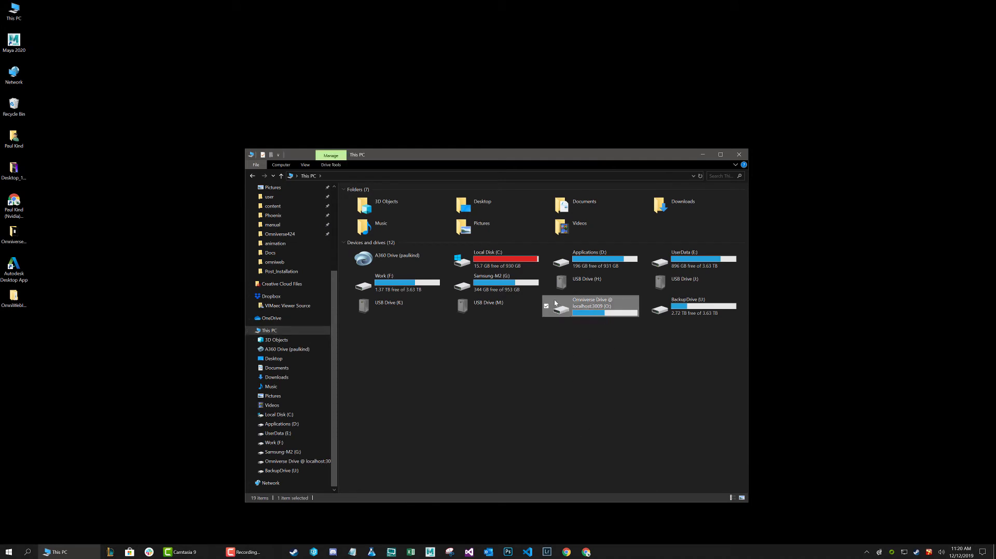
mouse_move(597, 309)
double_click(565, 310)
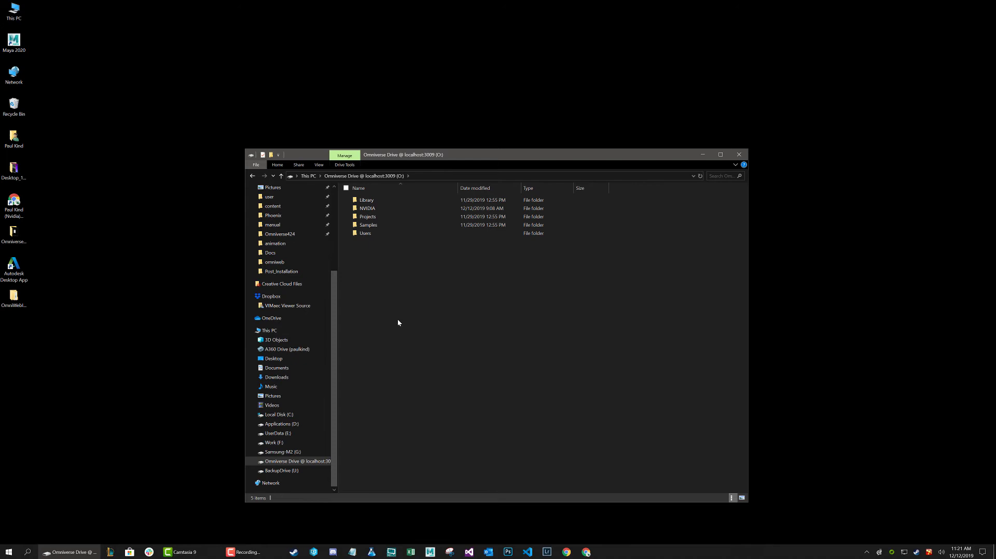
Open the Users folder on the Omniverse Drive
left_click(366, 234)
left_click(366, 235)
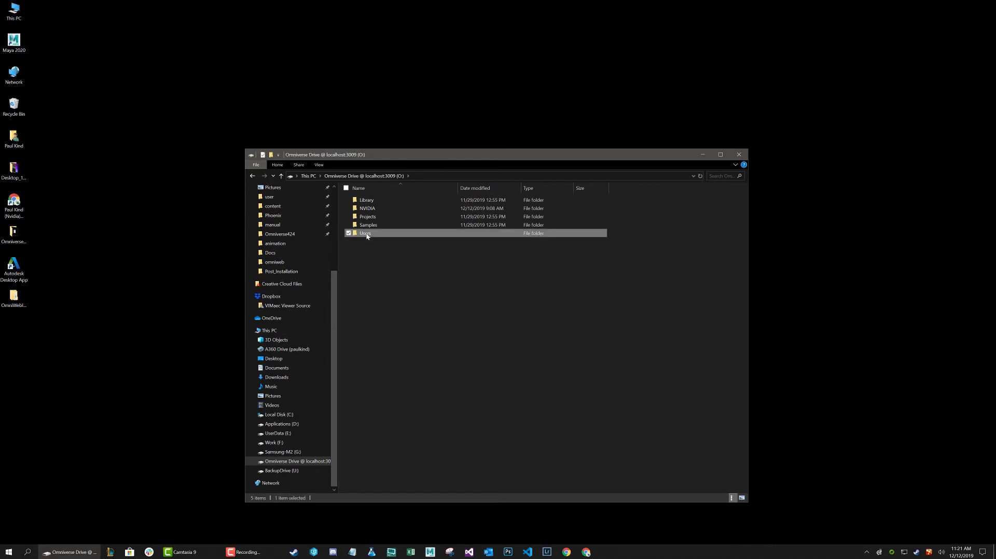
left_click(367, 250)
double_click(366, 233)
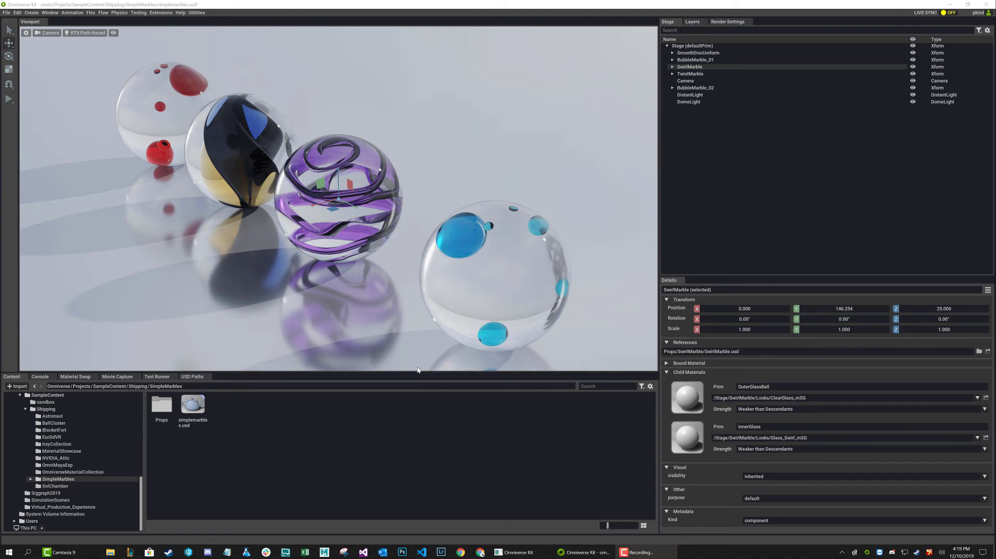
Inspect the simplemarbles scene in the Omniverse Kit viewport from the red bubble marble's side and up close
mouse_move(394, 324)
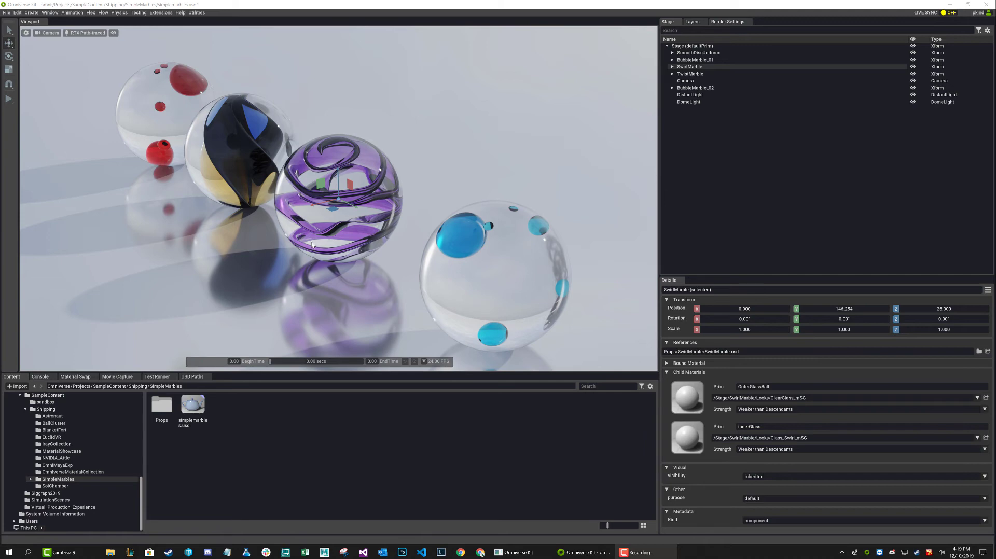
left_click_drag(311, 241, 241, 295, "alt")
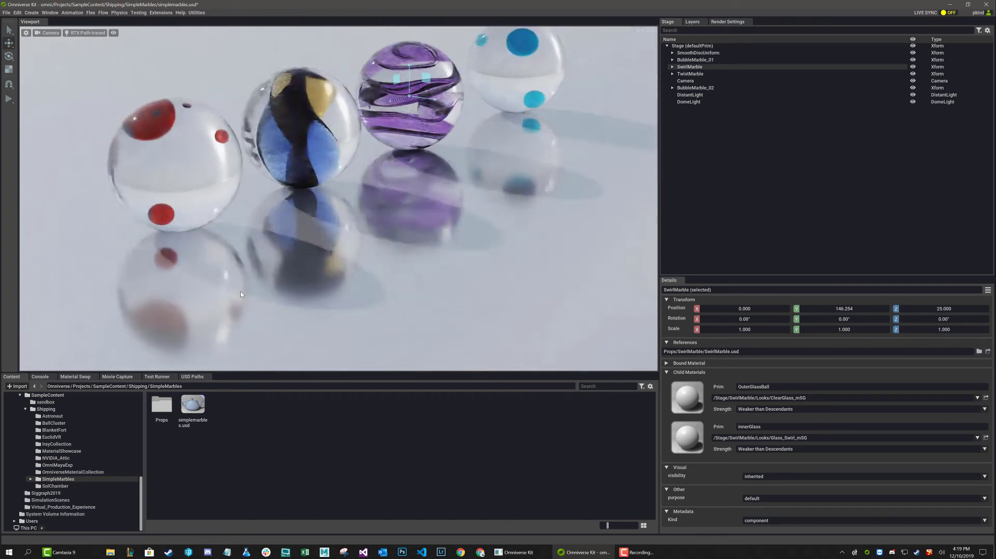
scroll(241, 295, "up", 3)
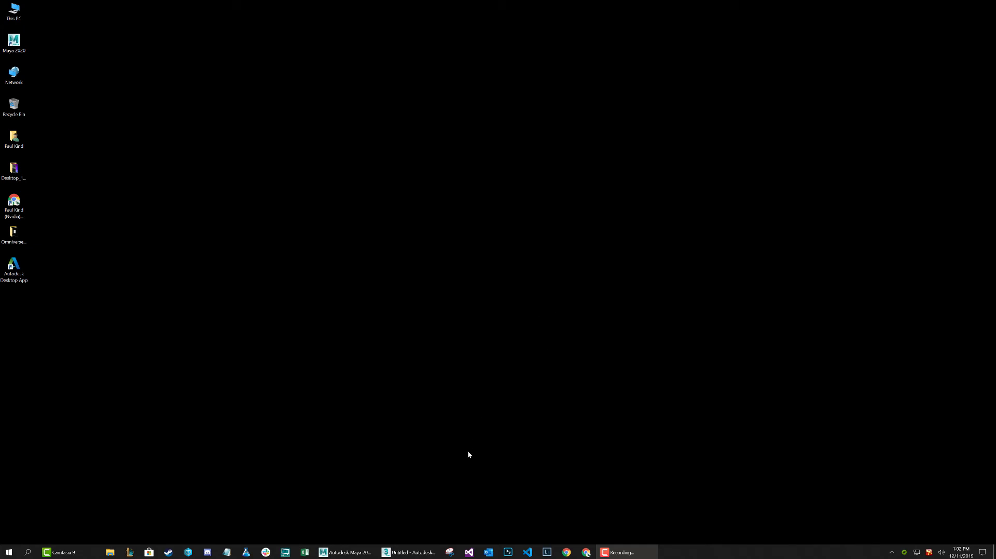
Switch to Autodesk Maya and review the commands offered by the Omniverse plug-in, including its help options
left_click(345, 552)
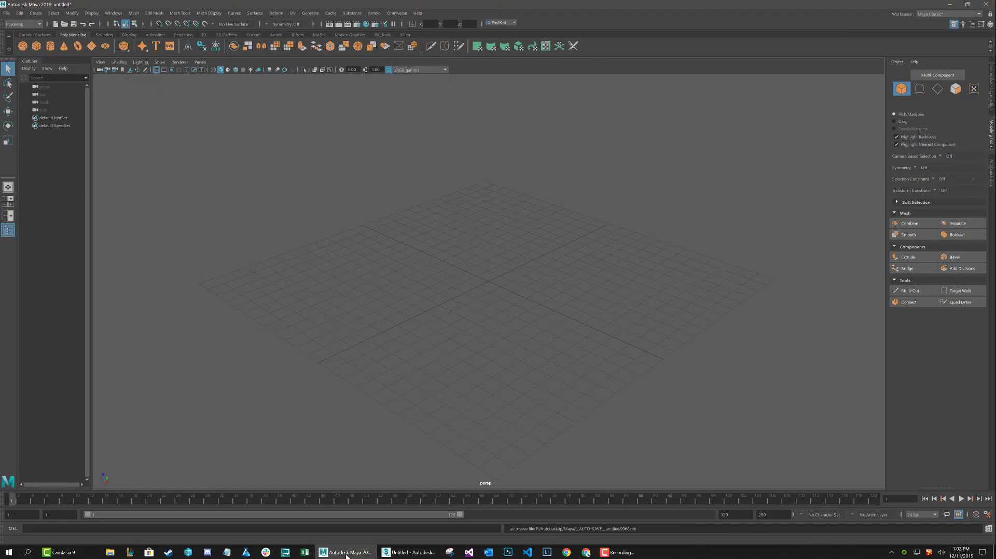
left_click(397, 13)
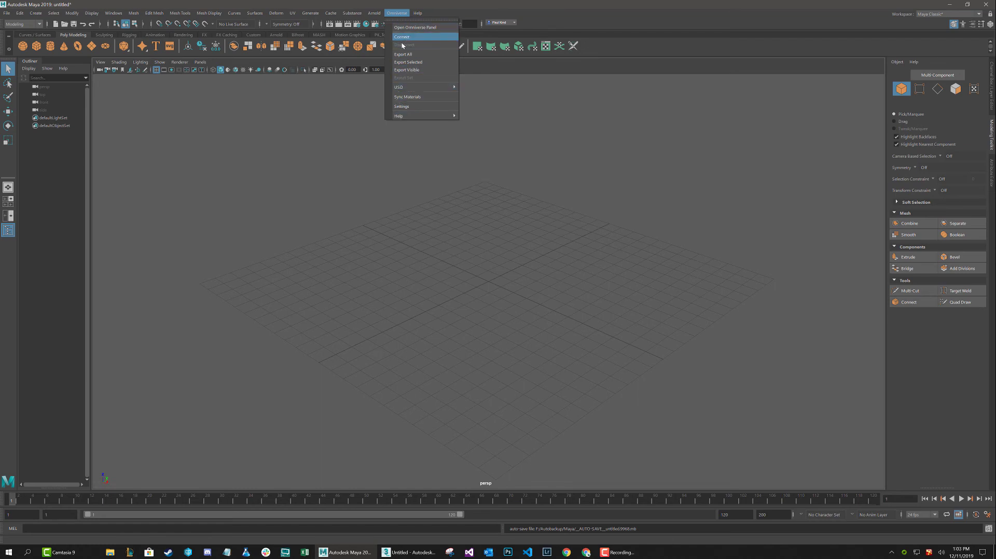
mouse_move(400, 117)
left_click(395, 14)
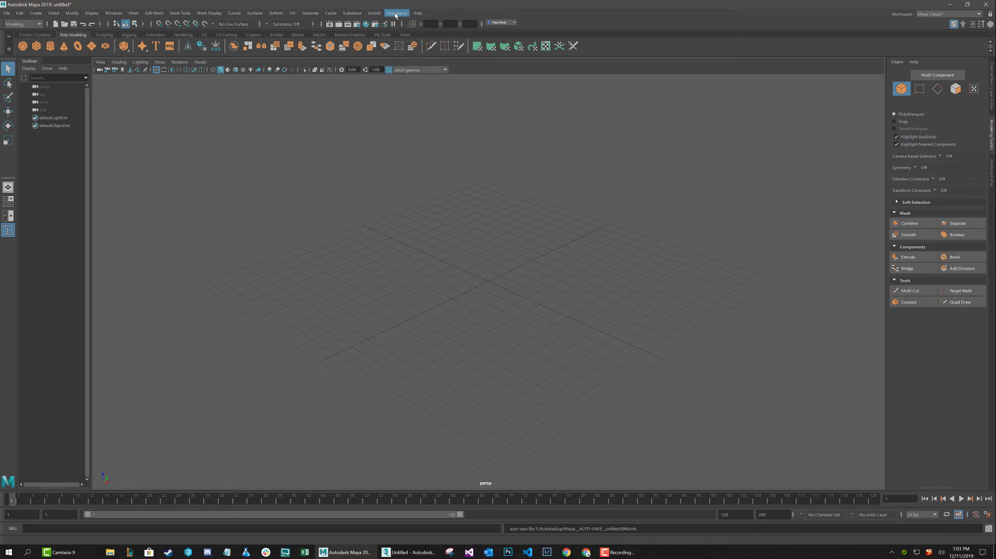
left_click(395, 14)
left_click(396, 14)
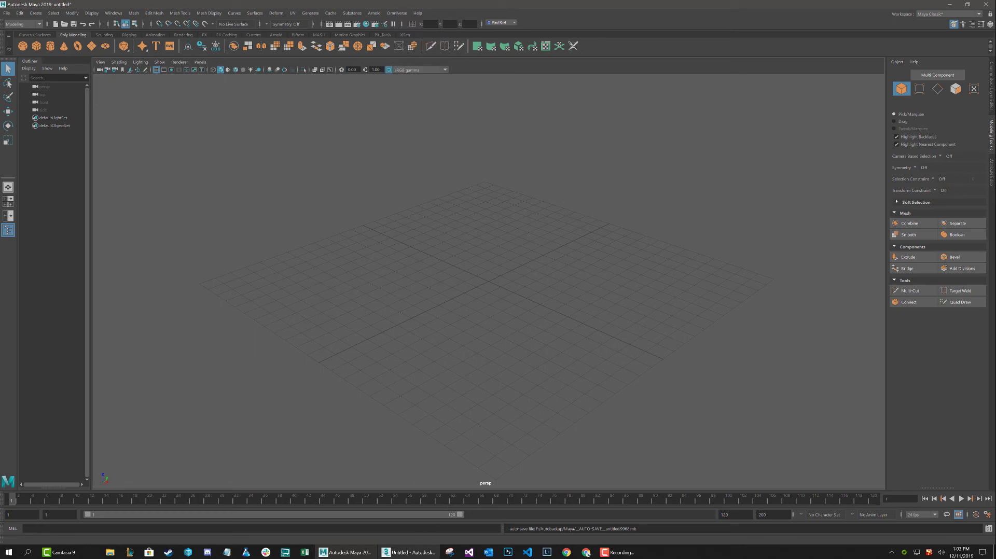
Switch to Autodesk 3ds Max and review the commands offered by the Omniverse plug-in, including its USD and help options
key("alt+Tab")
left_click(380, 13)
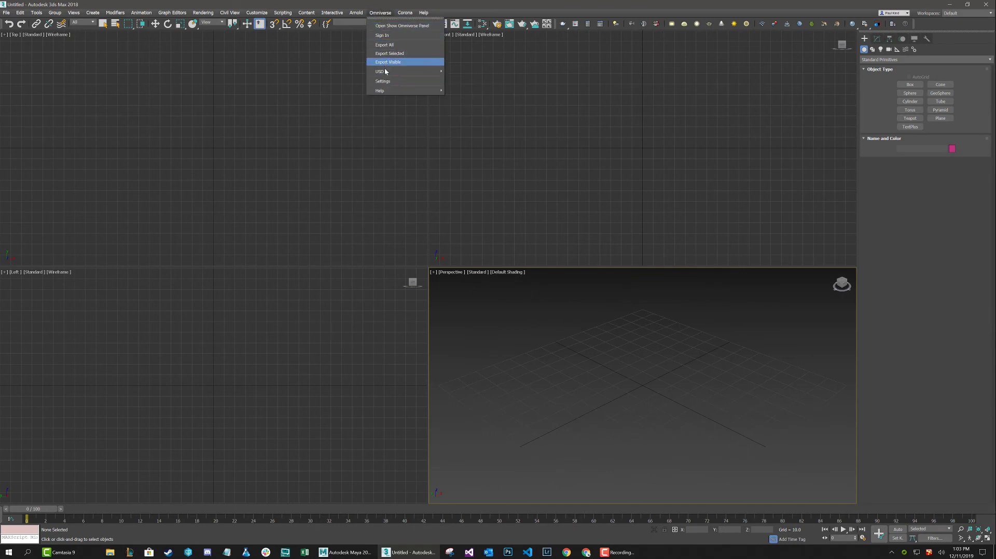
mouse_move(388, 92)
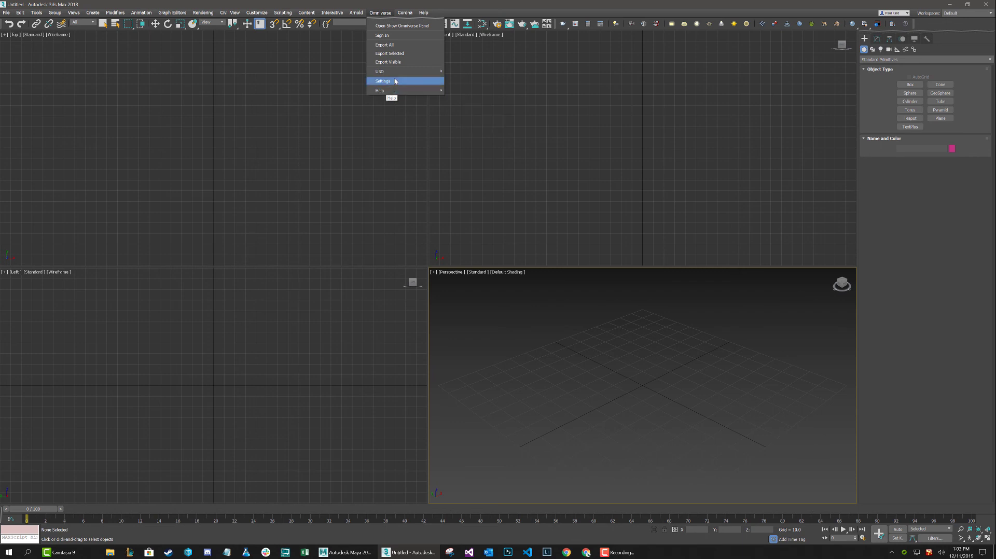
mouse_move(396, 71)
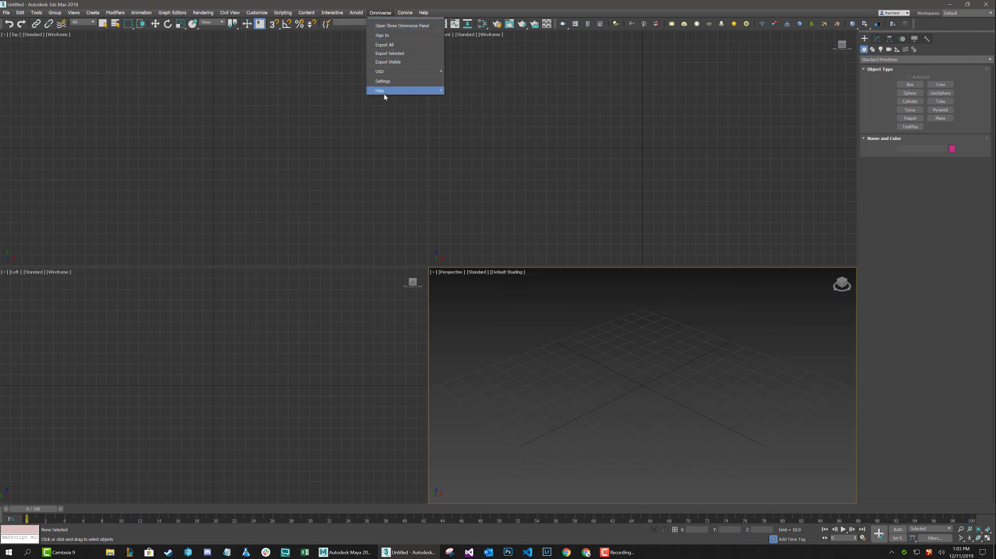
key("Escape")
key("Escape")
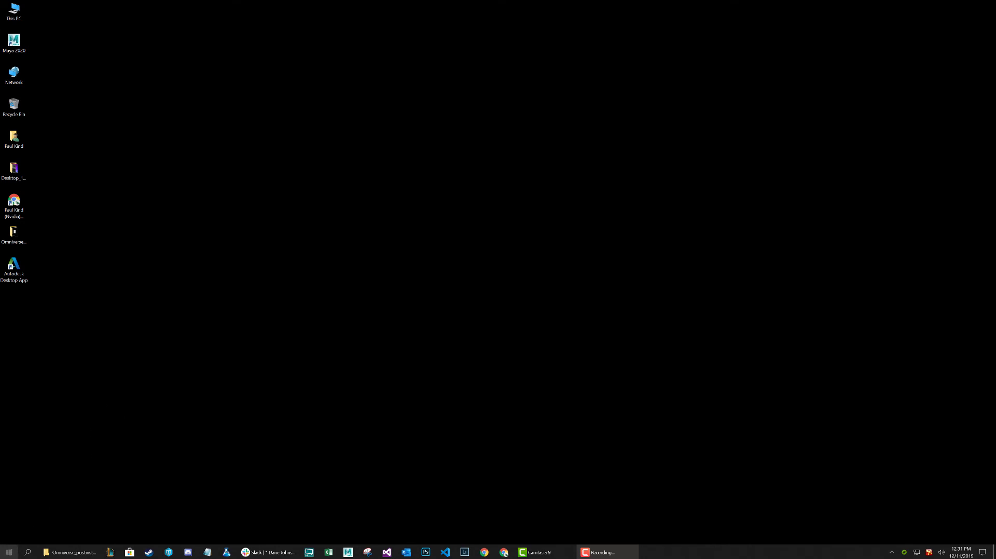
Search the computer for "omniverse docs" and open the Omniverse Docs file in the web browser
left_click(10, 552)
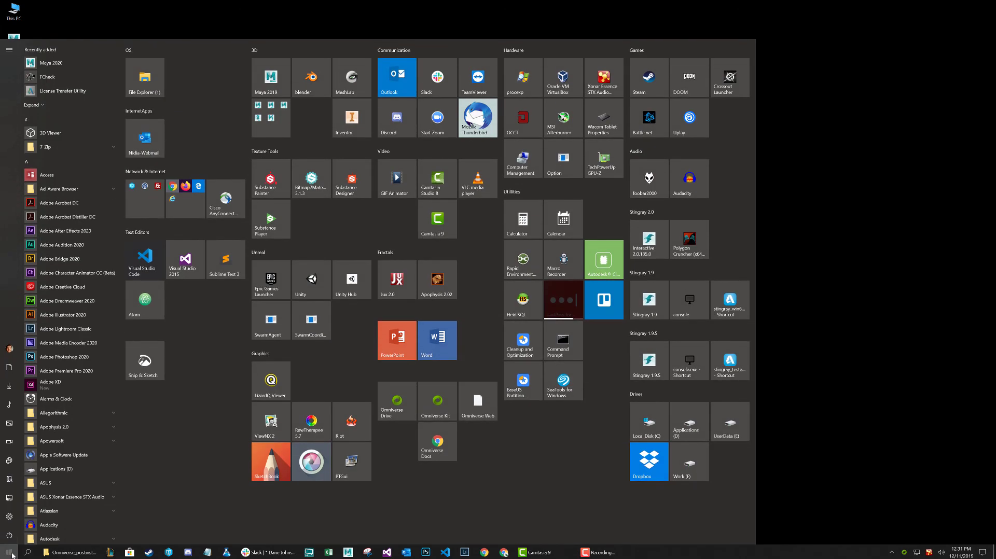
type("omniverse")
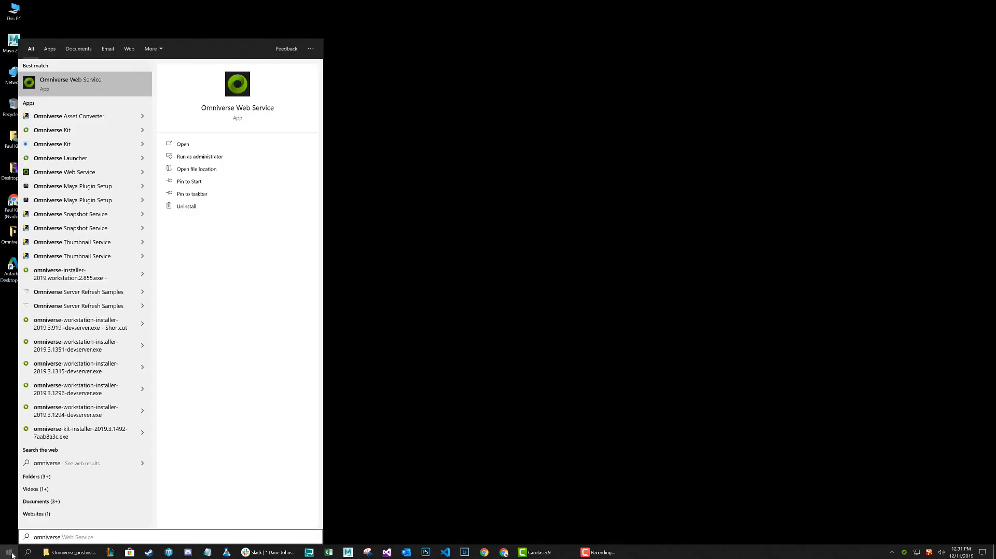
type(" docs")
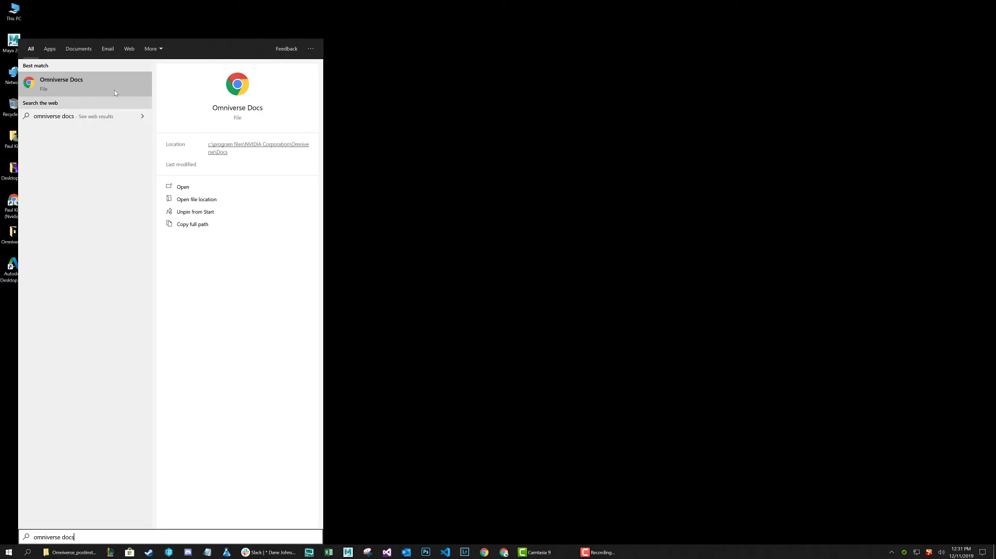
left_click(58, 82)
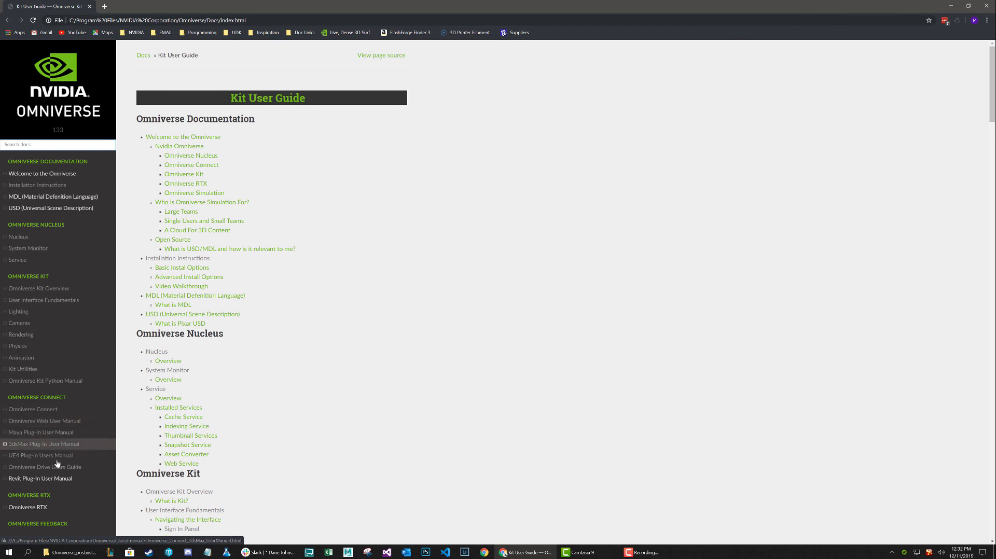
Look through the documentation's list of topics and view Omniverse Kit's User Interface Fundamentals and Lighting pages
scroll(54, 480, "down", 1)
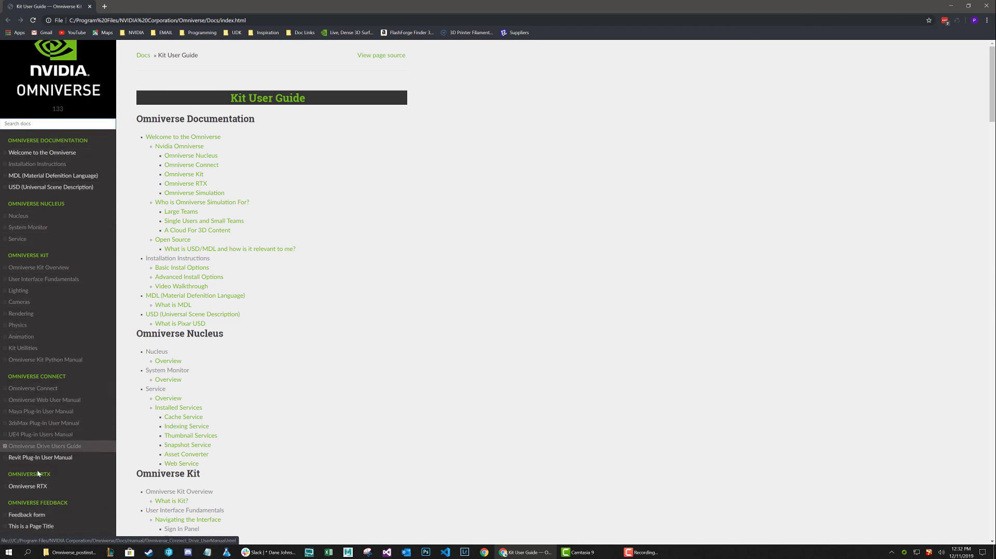
scroll(34, 486, "down", 3)
scroll(35, 486, "up", 4)
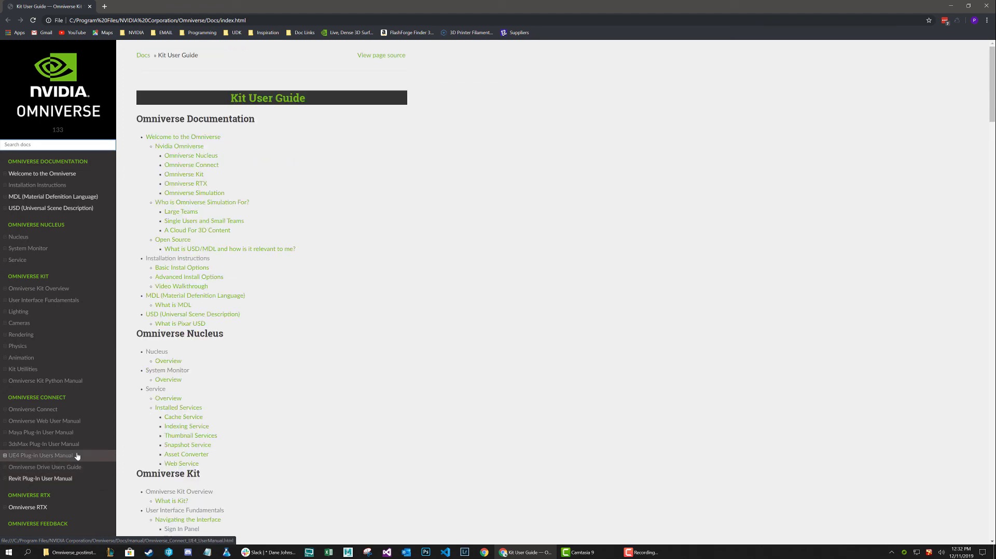
left_click(44, 300)
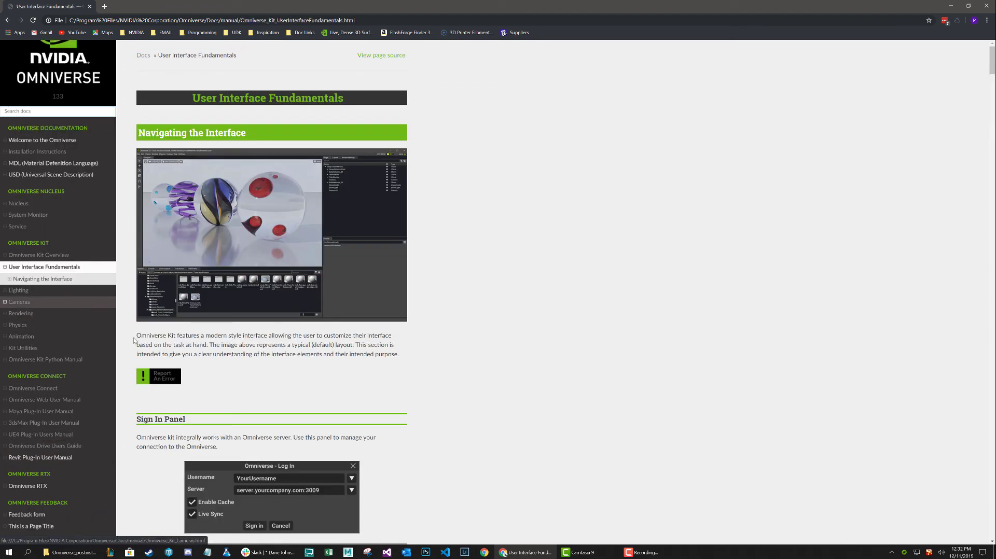
left_click(19, 291)
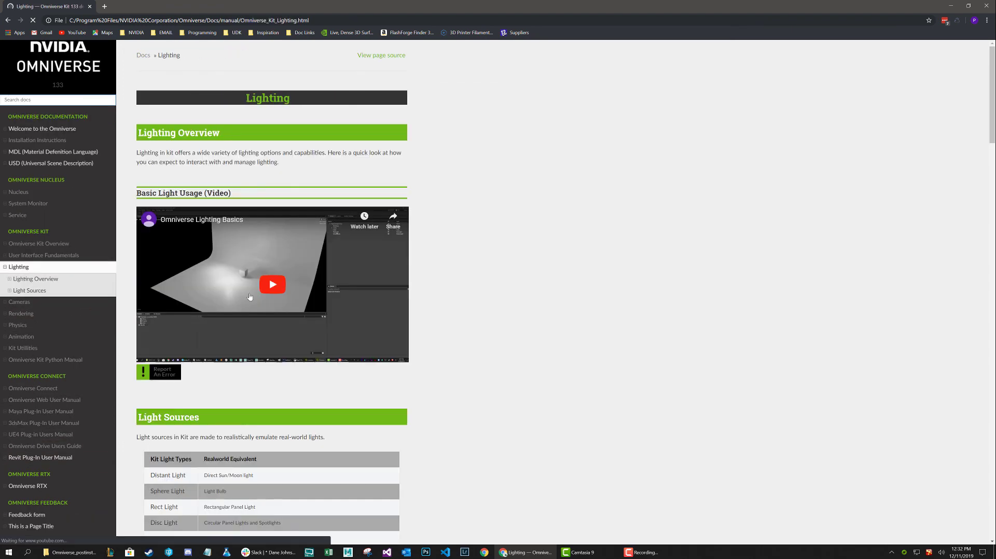